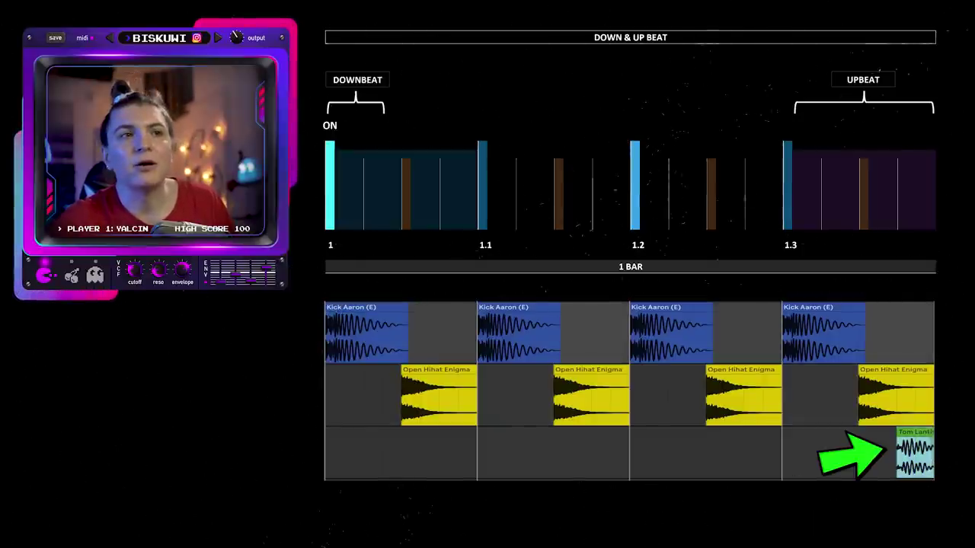
# Select the Tom clip in bar 13 beneath the grouped Kick track
pyautogui.click(900, 444)
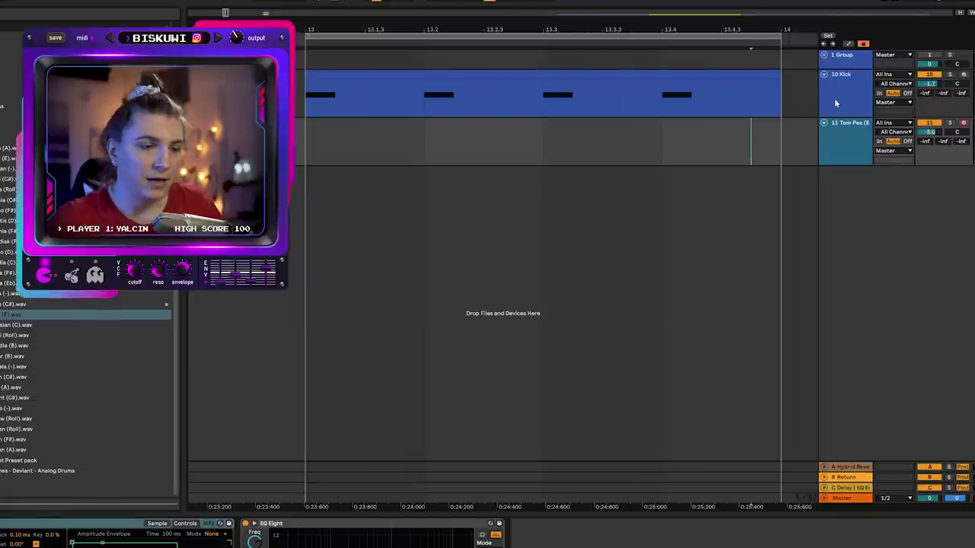
# Insert a new MIDI track below the Kick track and colour it red
pyautogui.click(835, 103)
pyautogui.hotkey('ctrl', 'shift', 't')
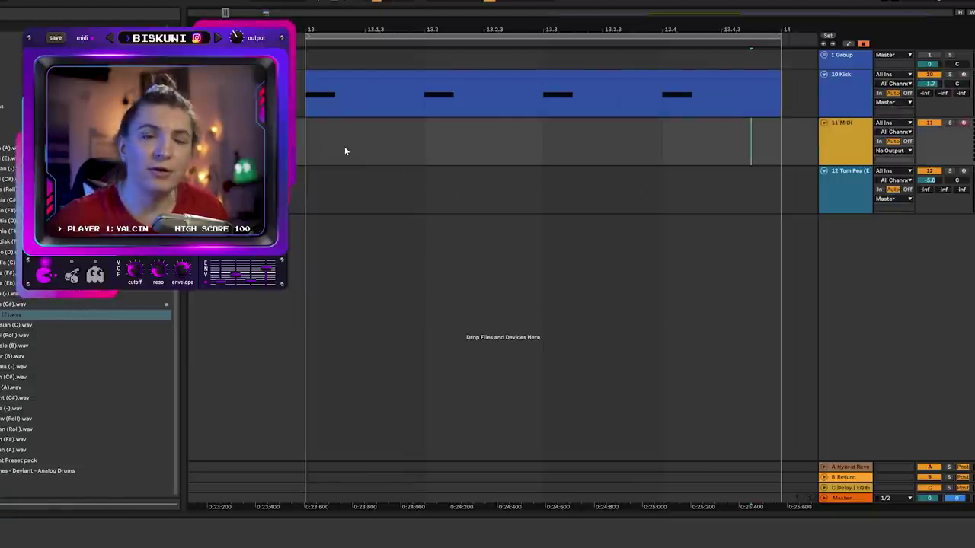
pyautogui.rightClick(844, 145)
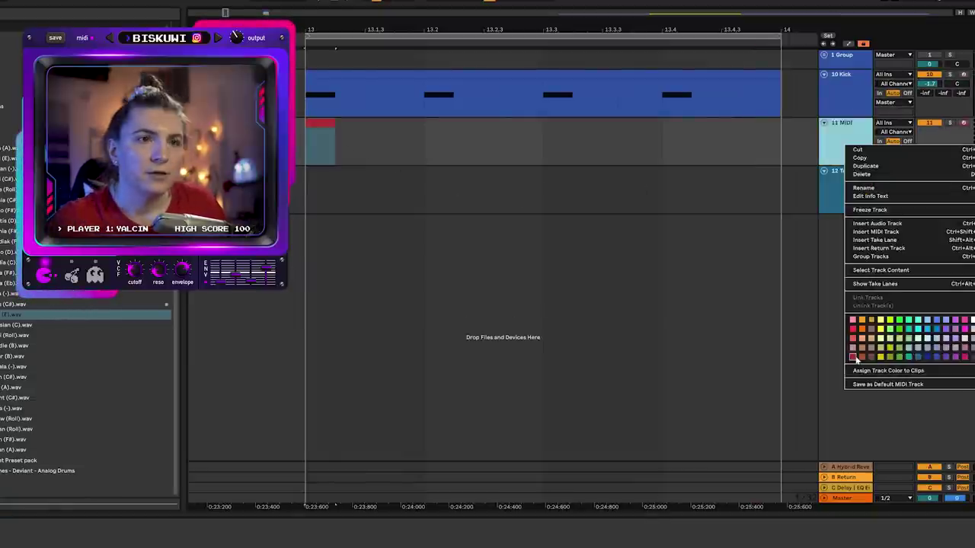
pyautogui.click(854, 358)
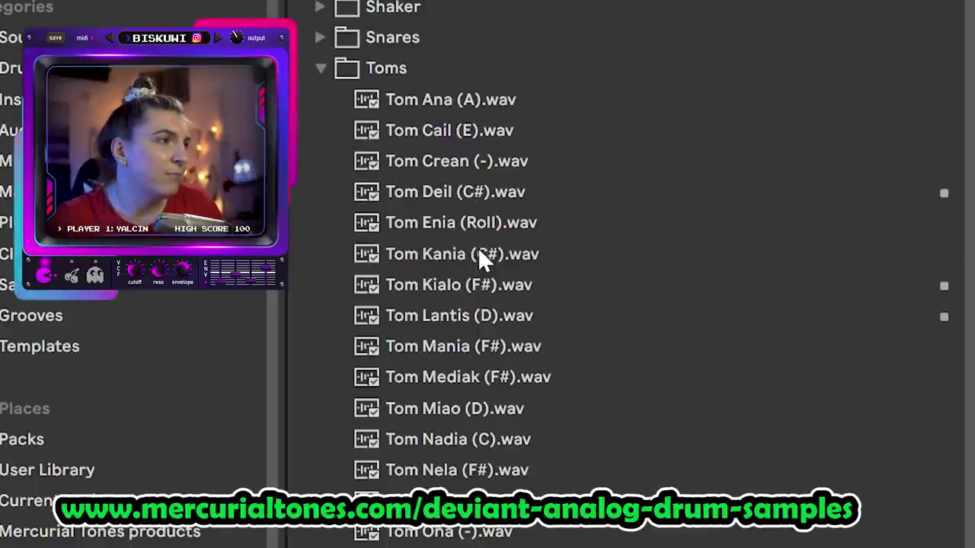
# Audition Tom Deil and Tom Pea, review Simpler's settings, and add an empty bar-13 MIDI clip
pyautogui.click(478, 249)
pyautogui.click(489, 197)
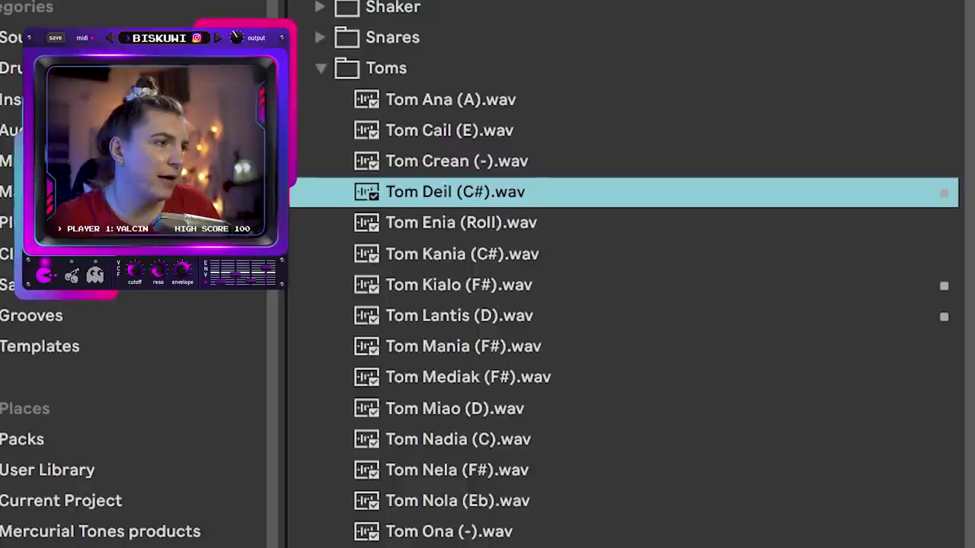
pyautogui.click(481, 223)
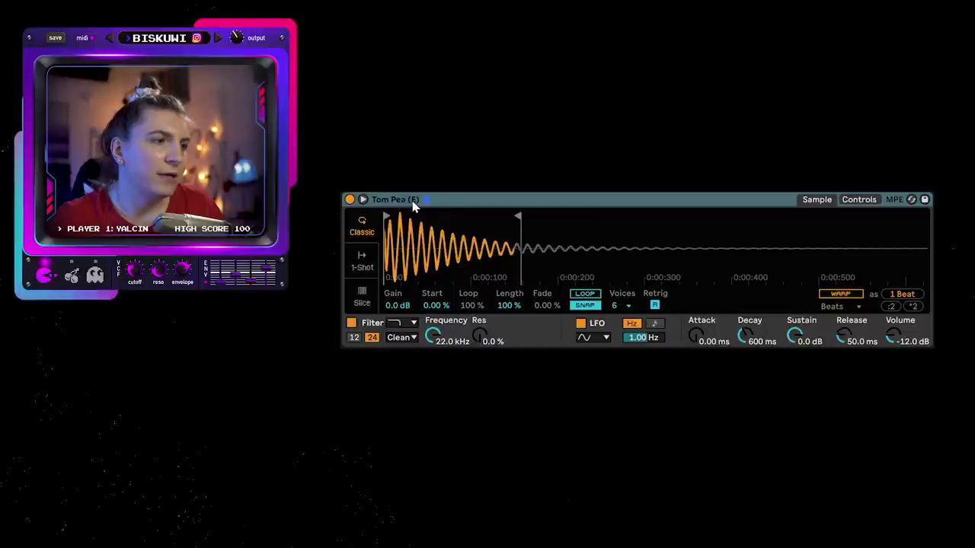
pyautogui.click(858, 200)
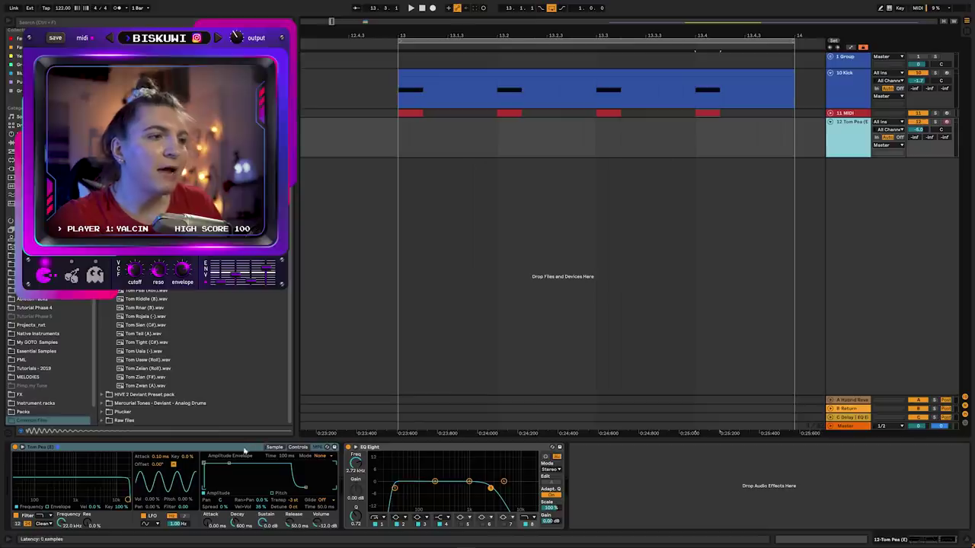
pyautogui.click(282, 448)
pyautogui.hotkey('ctrl', 'shift', 'm')
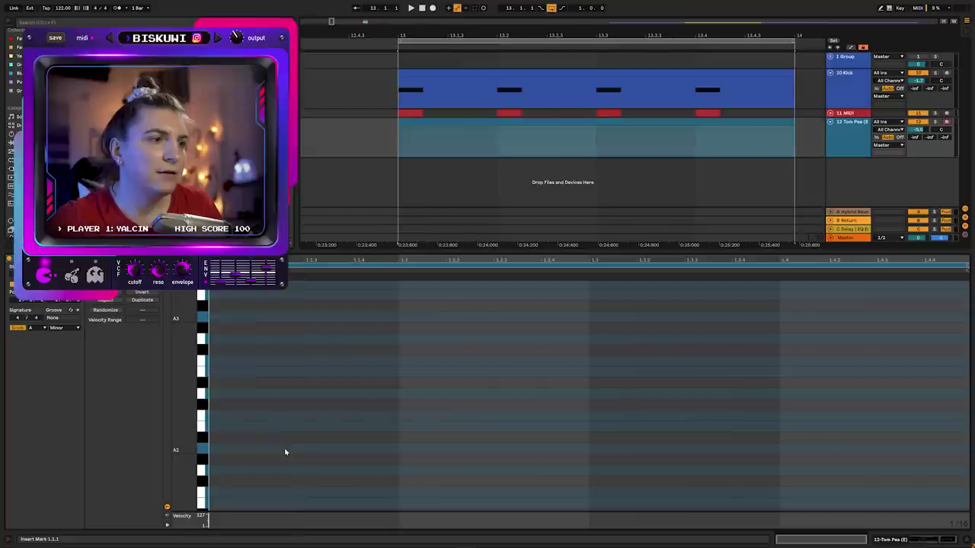
# Place A2 tom hits in the clip and show Simpler's Controls to adjust the tom
pyautogui.doubleClick(285, 451)
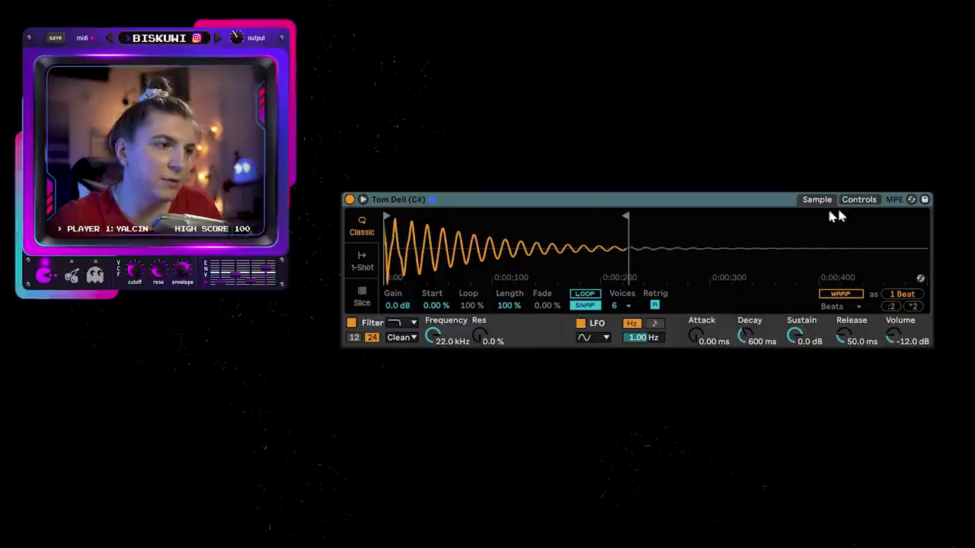
pyautogui.click(859, 200)
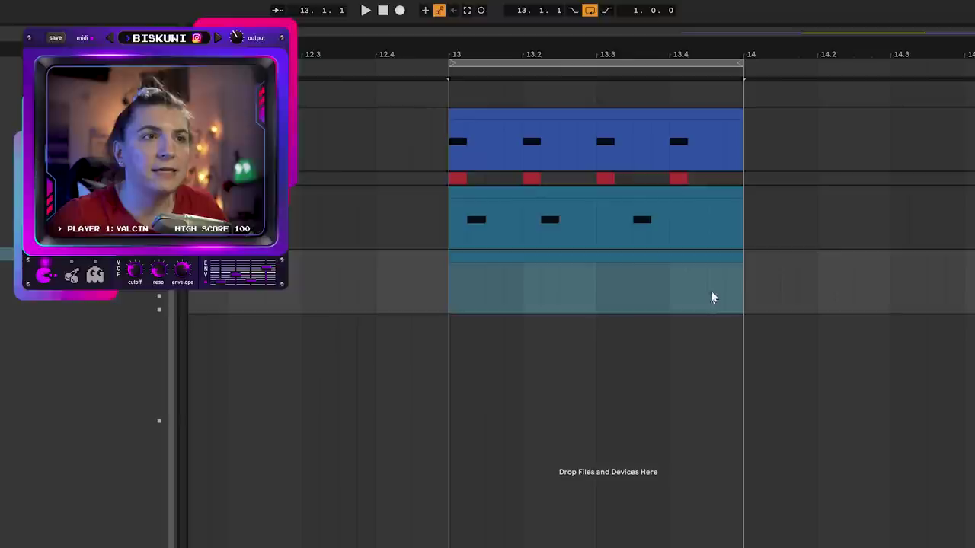
# Move the selected Tom Deil note down to C3 and play back the groove
pyautogui.moveTo(712, 293); pyautogui.dragTo(743, 263)
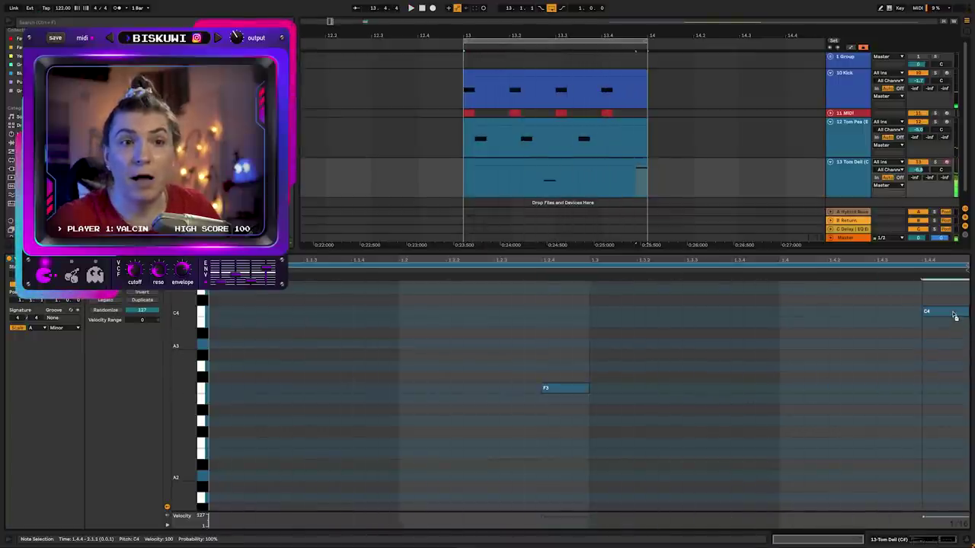
pyautogui.press('Down')
pyautogui.press('Down')
pyautogui.press('Down')
pyautogui.press('Down')
pyautogui.press('Down')
pyautogui.press('space')
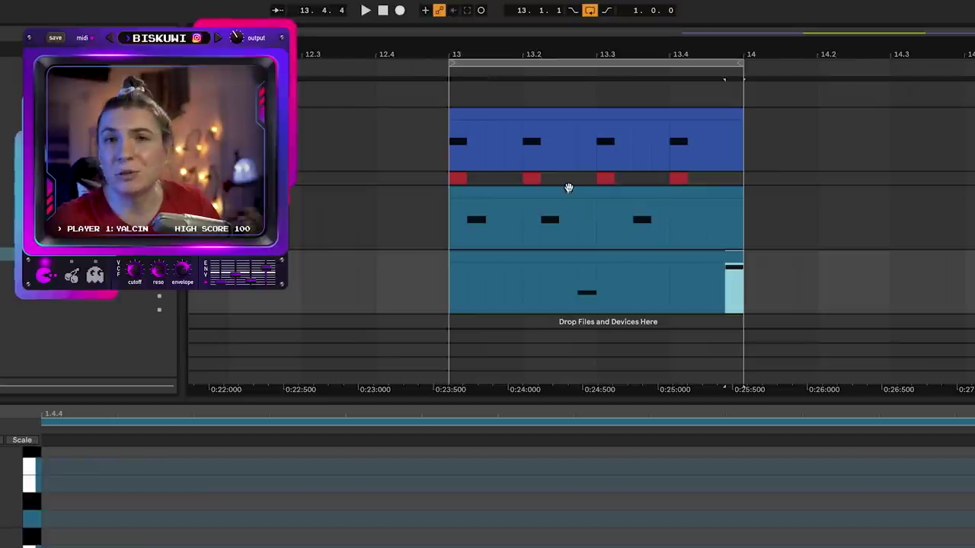
# Duplicate all the bar-13 clips into bar 14
pyautogui.click(596, 63)
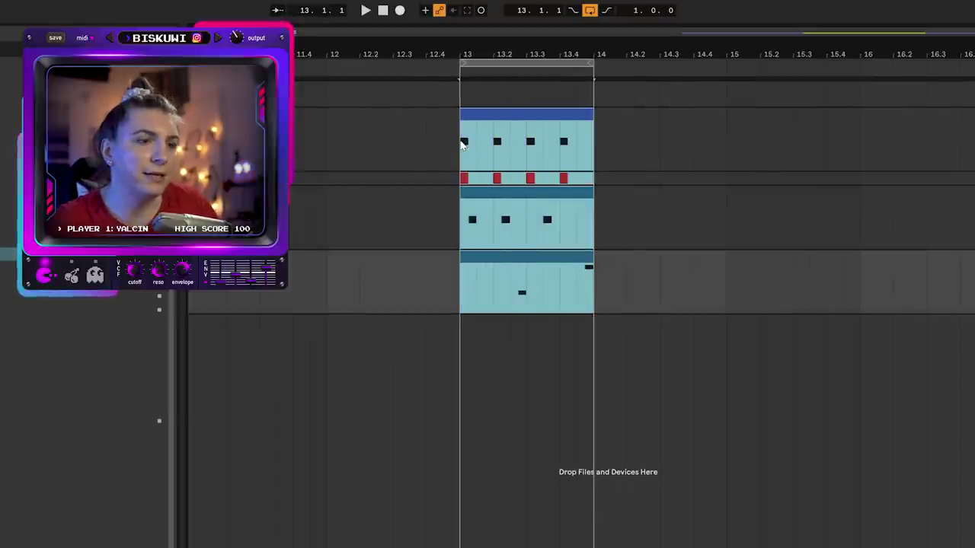
pyautogui.hotkey('ctrl', 'd')
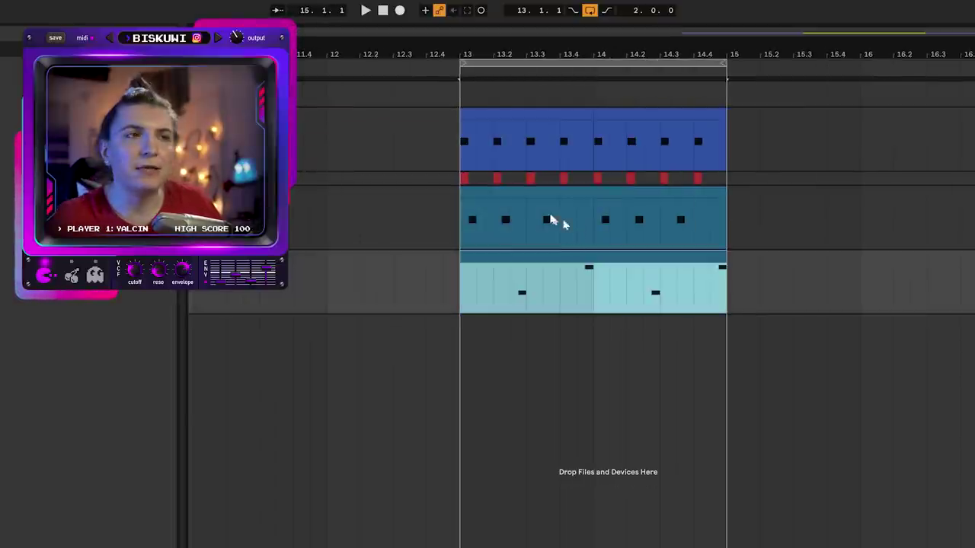
pyautogui.click(591, 188)
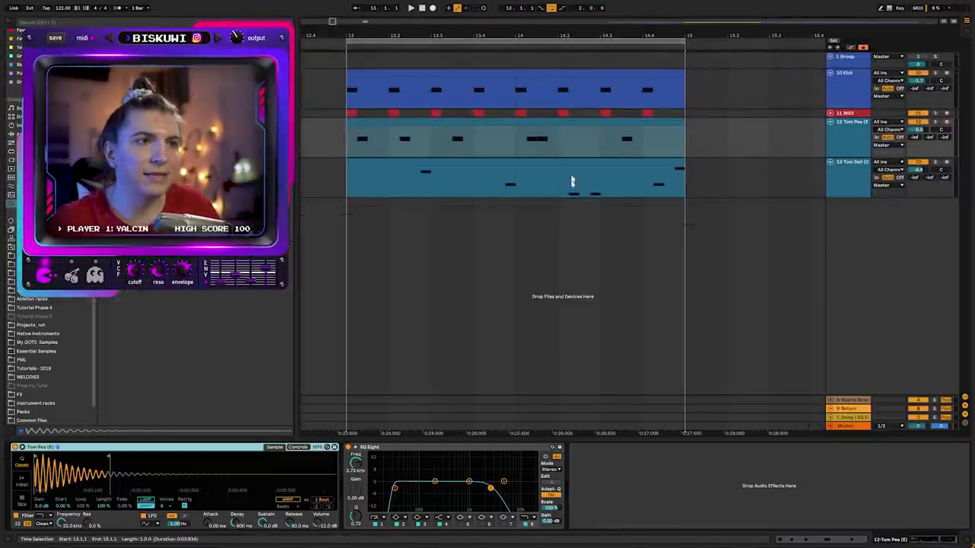
# Select the bottom tom clip to show its notes
pyautogui.click(573, 182)
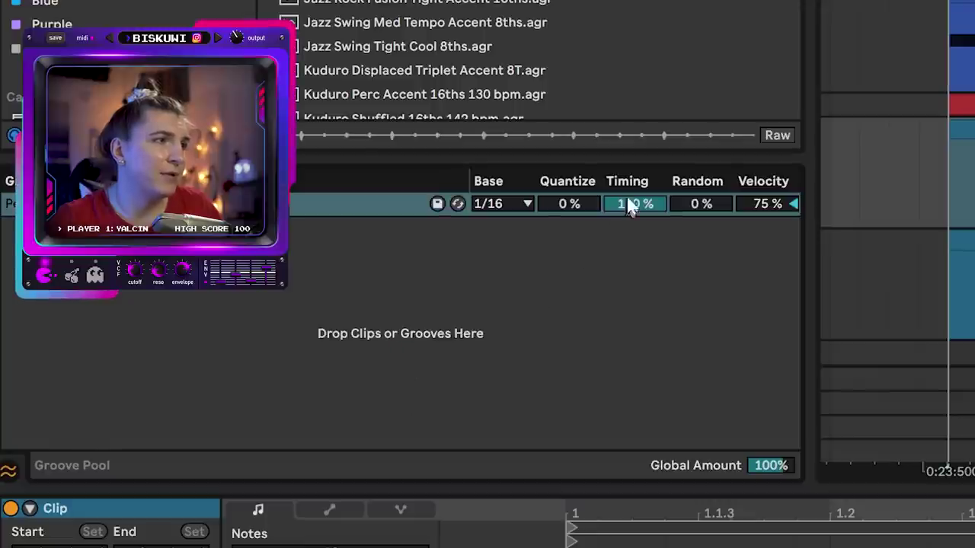
# Lower the groove Timing, commit it to Tom Pea, and apply Perc Cowbell Accent 16ths to Tom Deil
pyautogui.moveTo(629, 207); pyautogui.dragTo(629, 263)
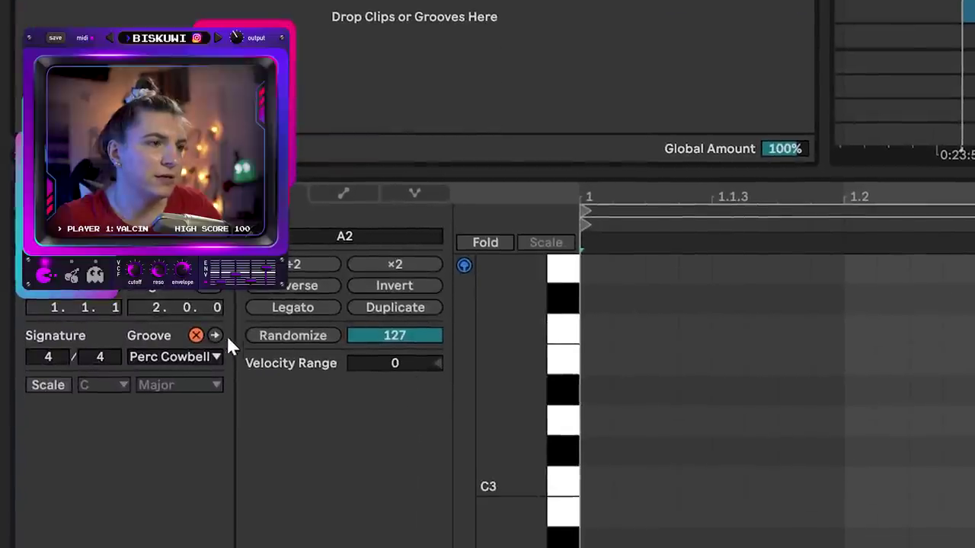
pyautogui.click(215, 336)
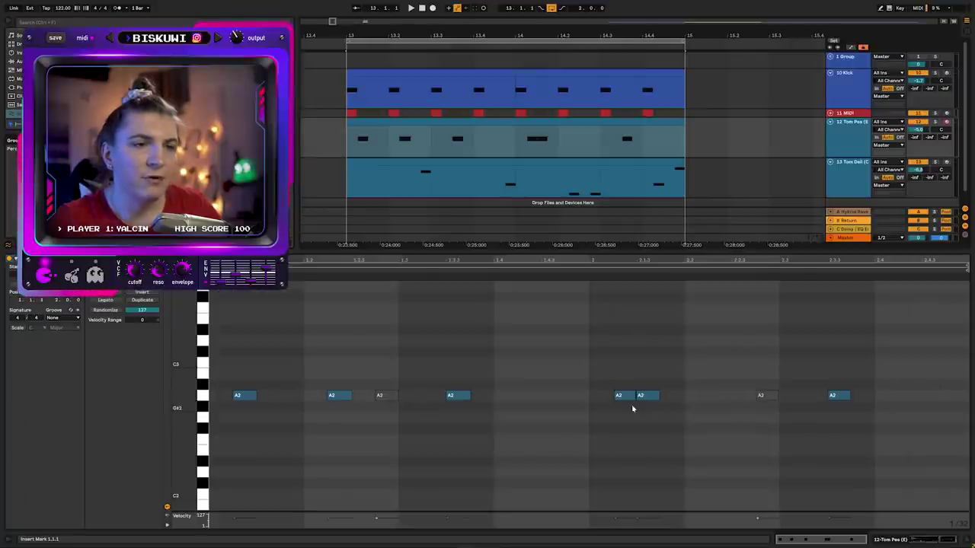
pyautogui.click(599, 162)
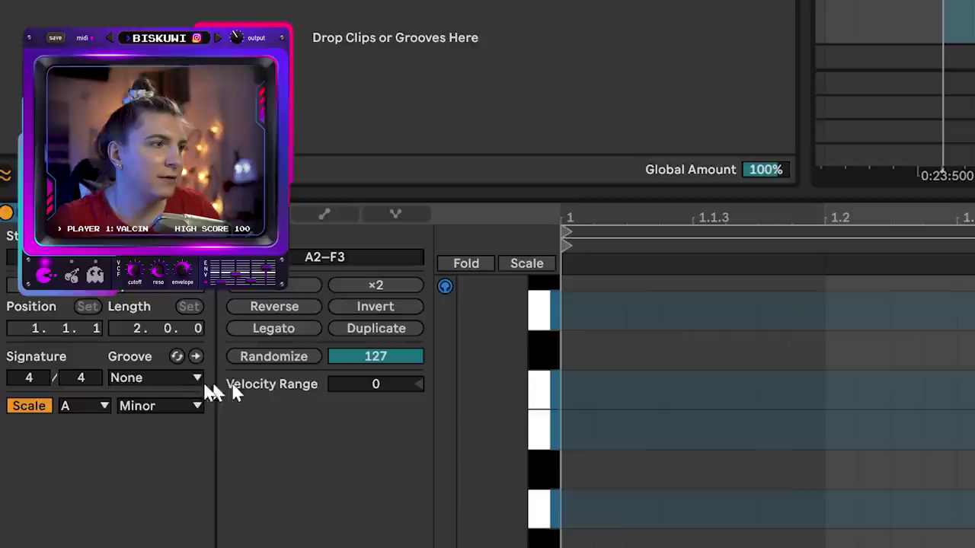
pyautogui.click(187, 378)
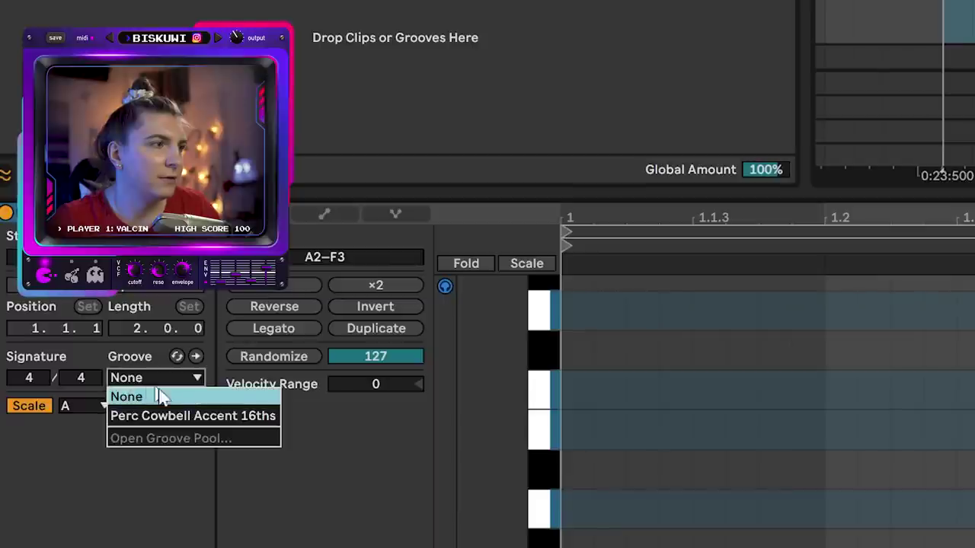
pyautogui.click(159, 416)
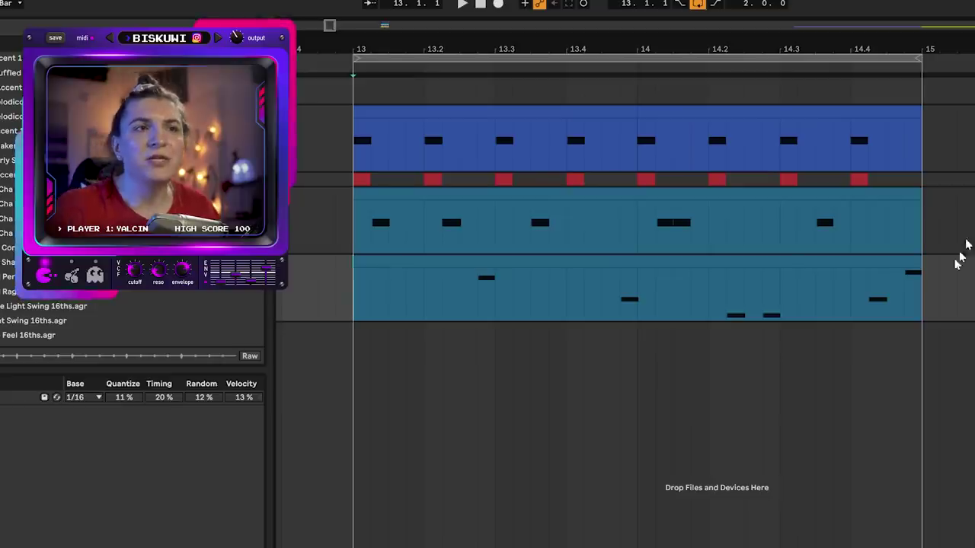
# Pick Drum Rack, audition percussion samples from Clave Mian onward, then load Hybrid Reverb
pyautogui.moveTo(886, 317); pyautogui.dragTo(923, 273)
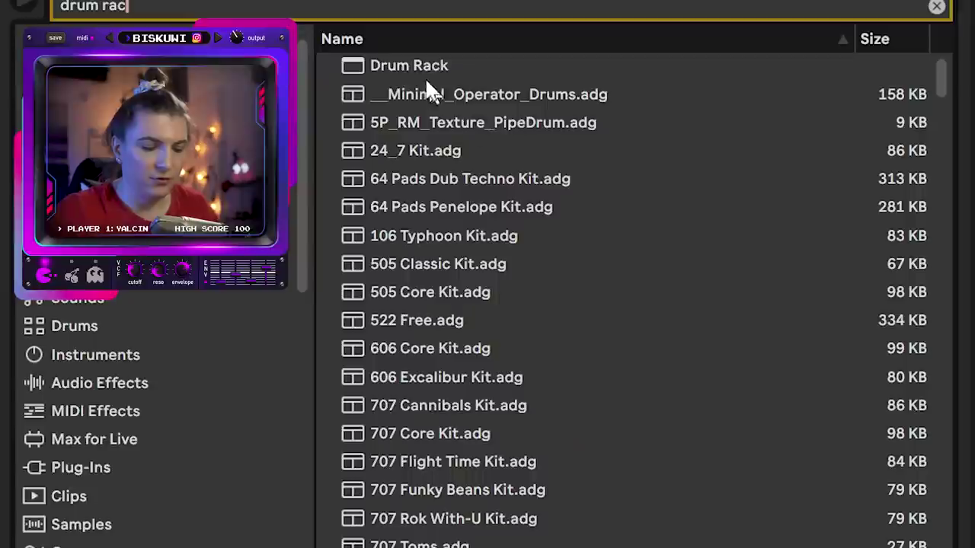
pyautogui.click(425, 77)
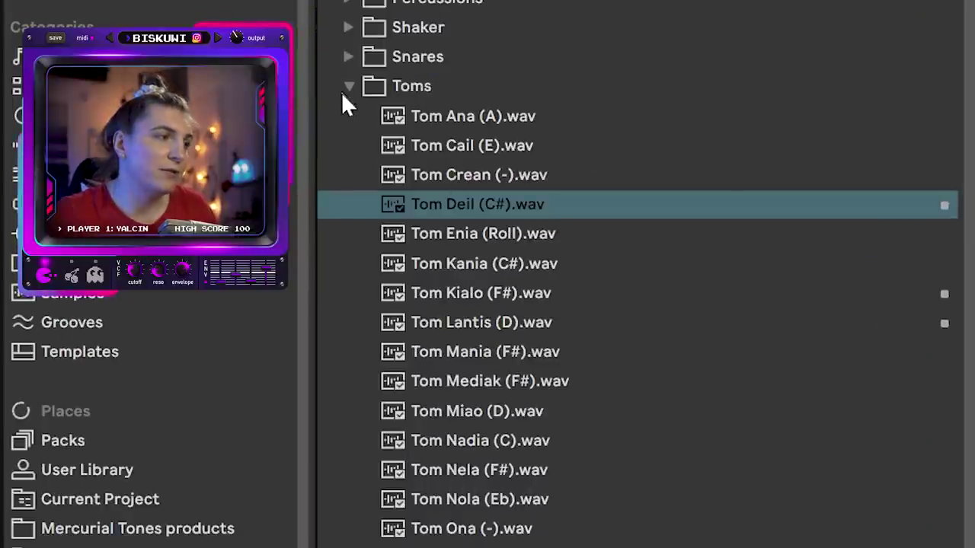
pyautogui.click(347, 87)
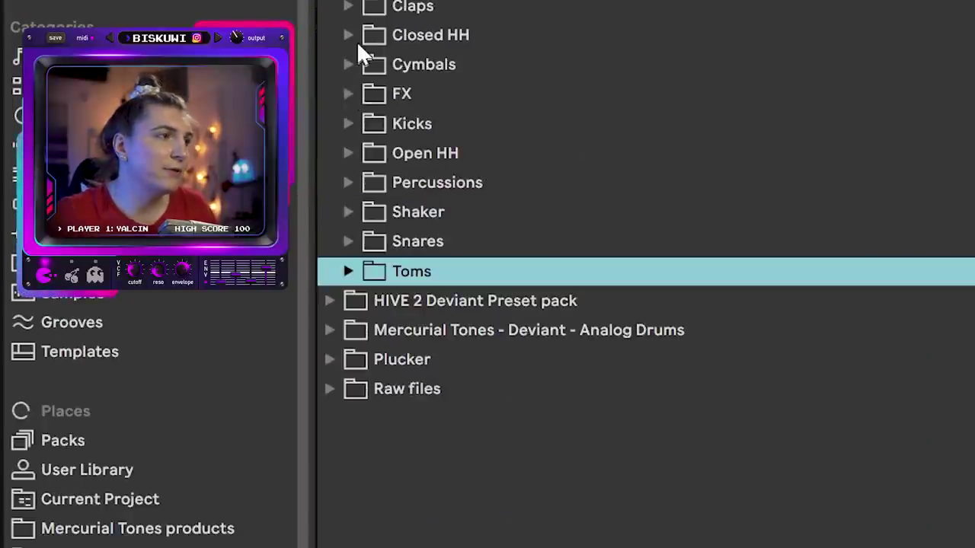
pyautogui.click(350, 183)
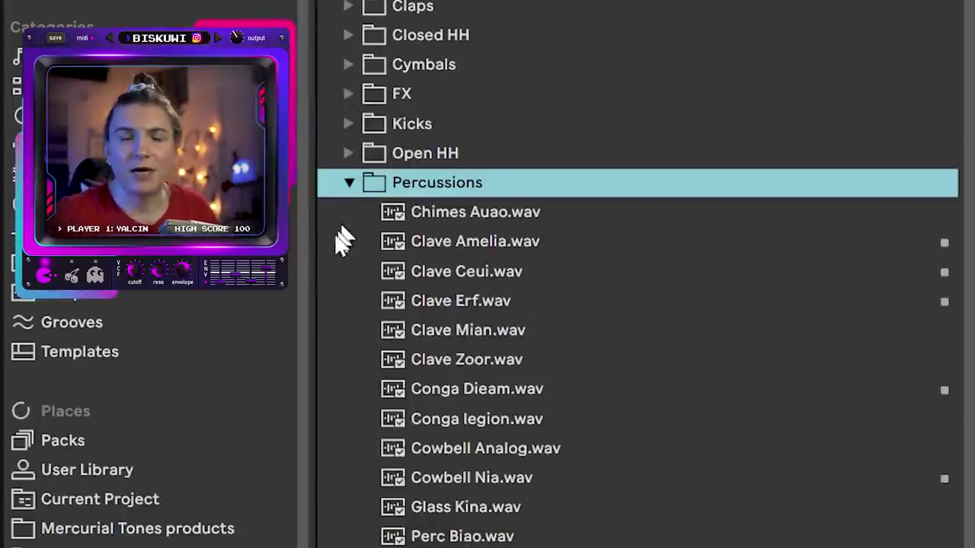
pyautogui.click(398, 335)
pyautogui.press('Down')
pyautogui.press('Down')
pyautogui.press('Down')
pyautogui.press('Down')
pyautogui.press('Down')
pyautogui.press('Down')
pyautogui.press('Down')
pyautogui.press('Down')
pyautogui.press('Down')
pyautogui.press('Down')
pyautogui.press('Down')
pyautogui.press('Down')
pyautogui.press('Down')
pyautogui.press('Down')
pyautogui.press('Down')
pyautogui.press('Down')
pyautogui.press('Down')
pyautogui.press('Down')
pyautogui.press('Down')
pyautogui.press('Down')
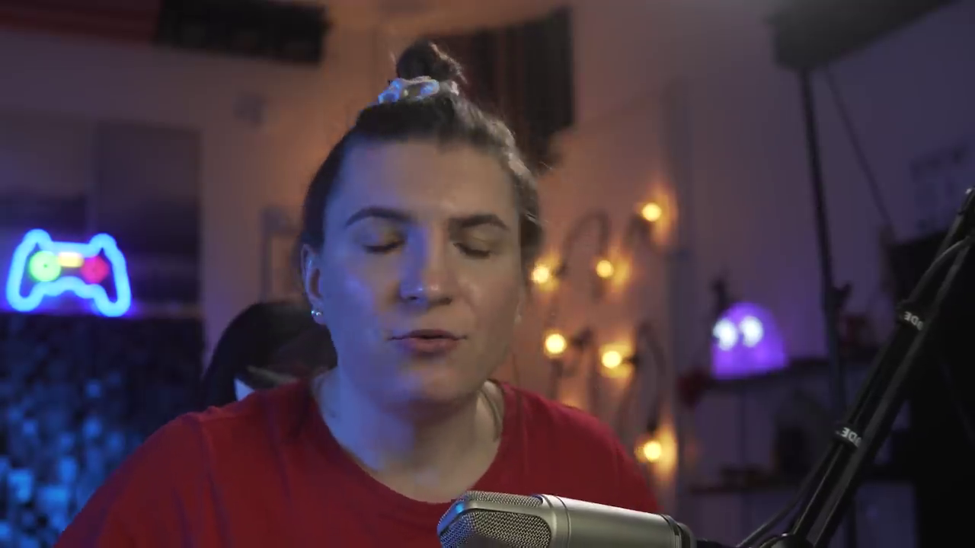
pyautogui.write('hybr')
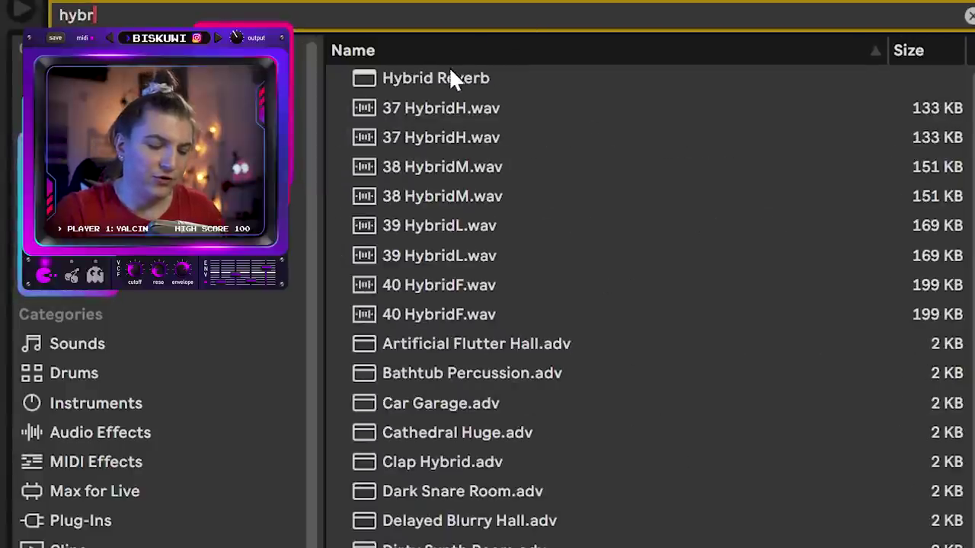
pyautogui.click(454, 79)
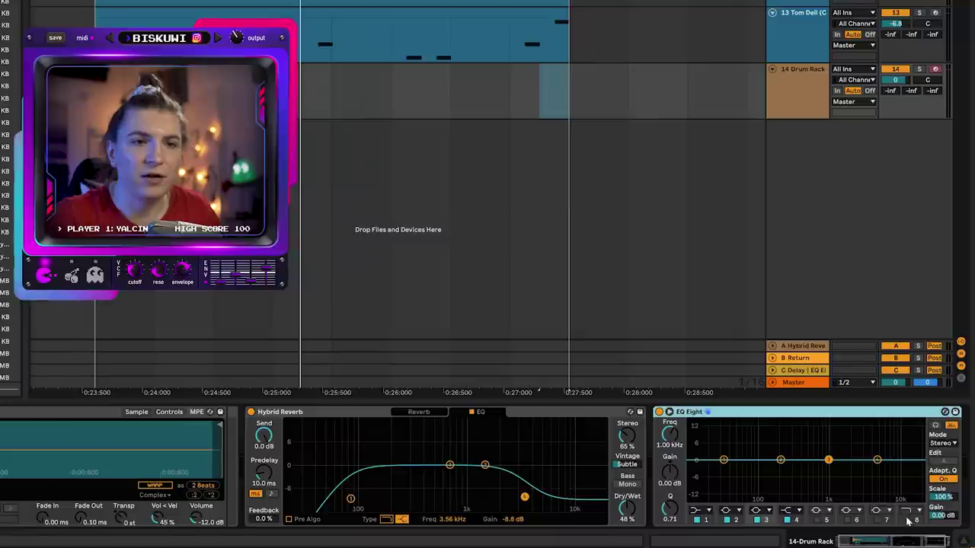
# Turn on EQ Eight's band 8 as a low-pass filter at 18.0 kHz
pyautogui.click(907, 520)
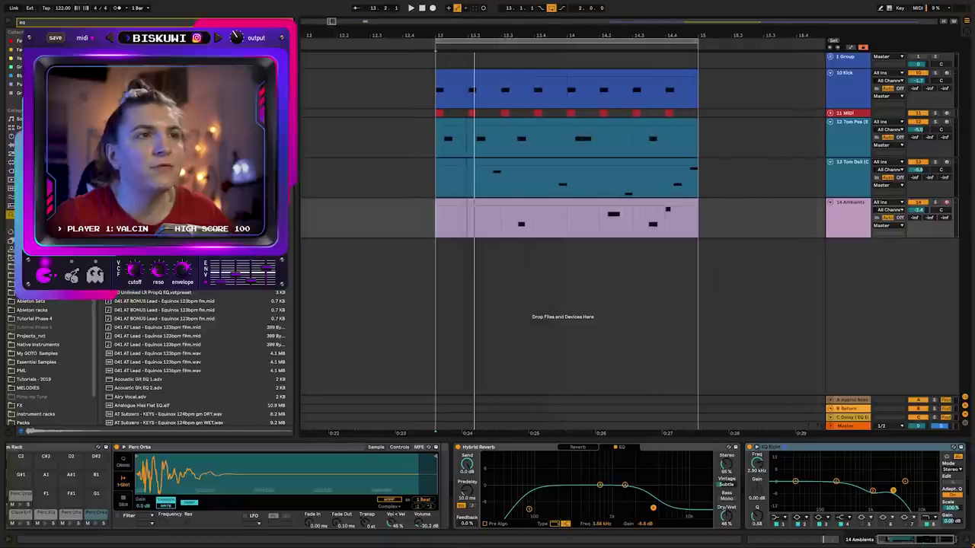
# Scroll the arrangement view to the right
pyautogui.hscroll(1, 438, 161)
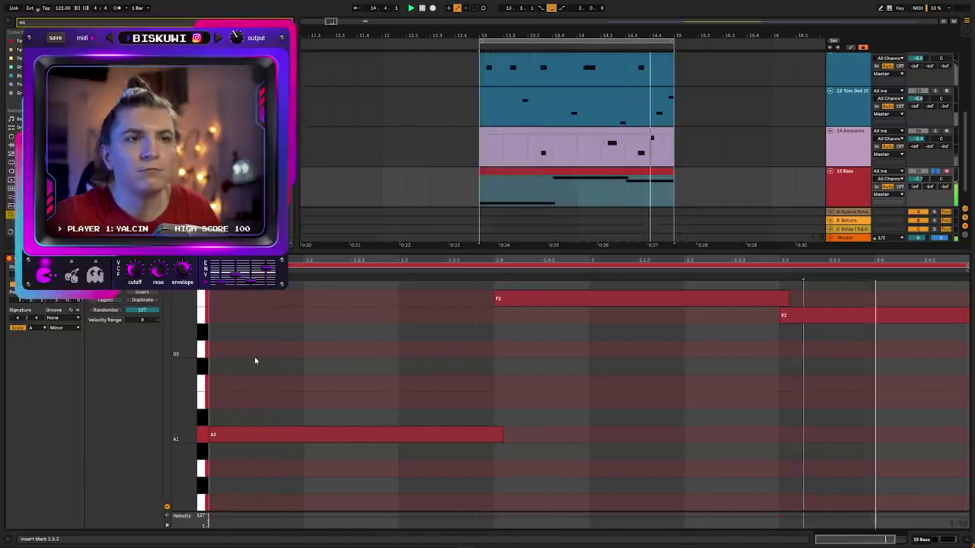
# Show the Bass track's device chain and search the browser for 'enve' to surface Envelope Follower
pyautogui.hotkey('shift', 'Tab')
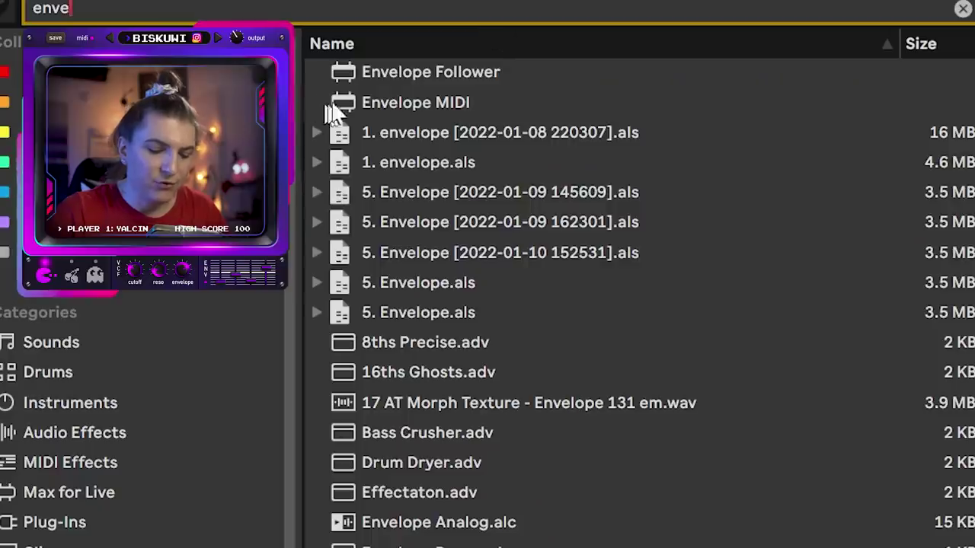
pyautogui.press('Down')
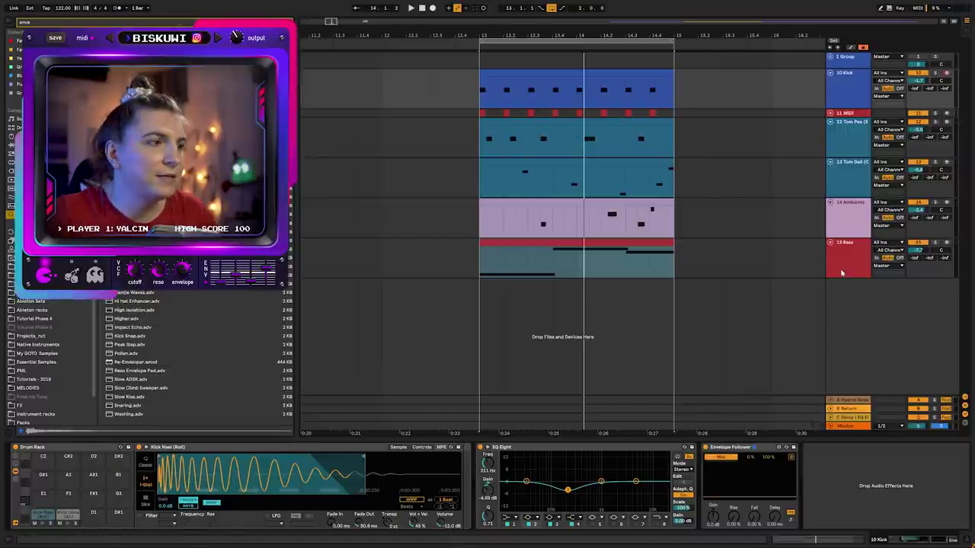
# On 15 Bass, lower the EQ Eight Scale to flatten its curve and play the groove
pyautogui.click(842, 272)
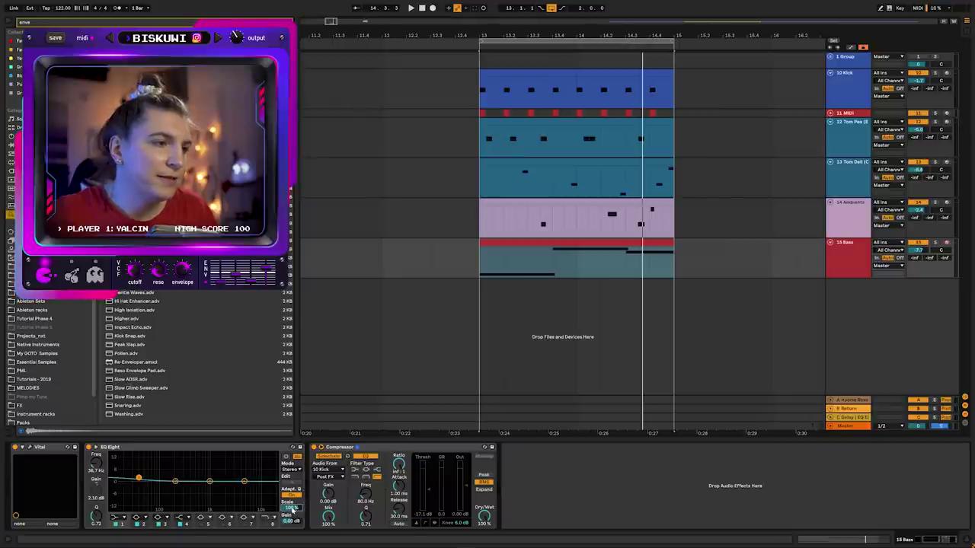
pyautogui.moveTo(292, 509); pyautogui.dragTo(293, 511)
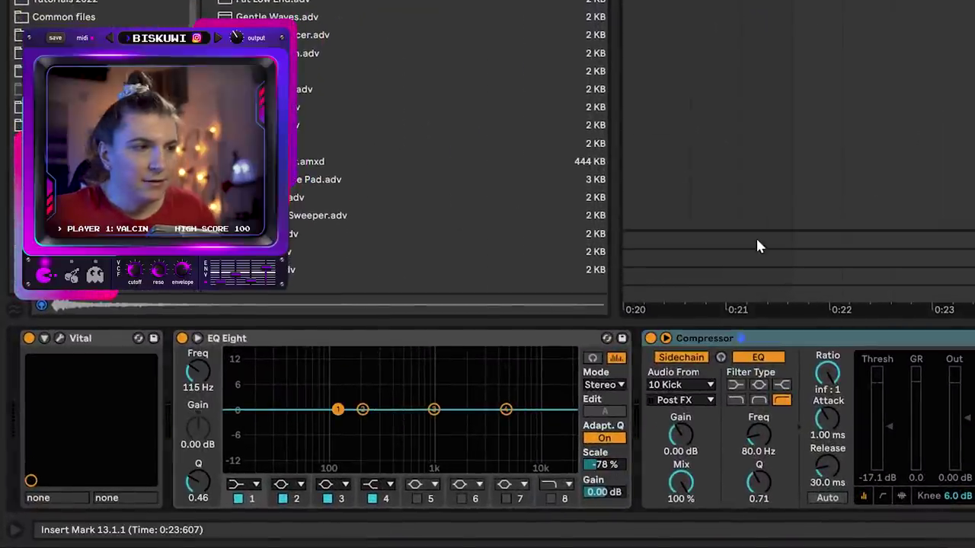
pyautogui.press('space')
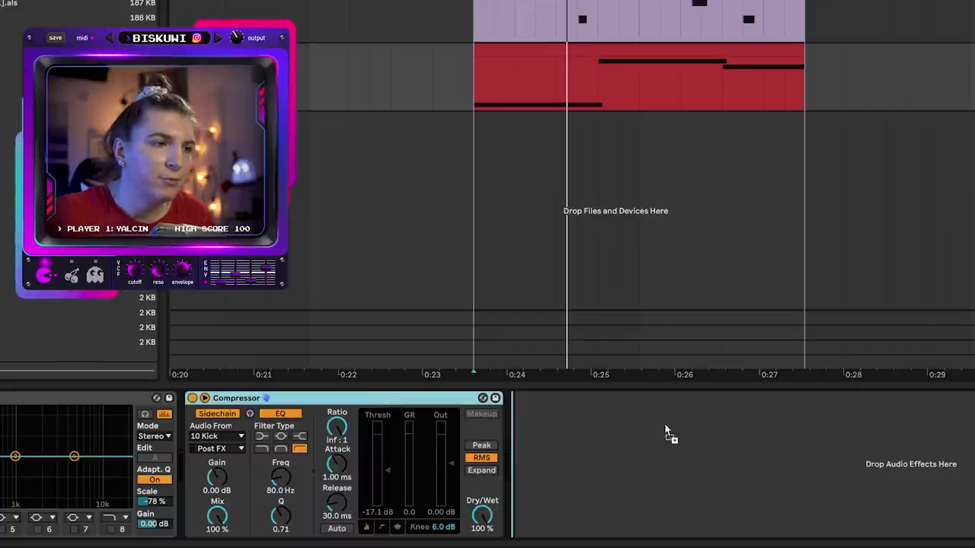
# Copy the bass Compressor and sidechain the copy from 12-Tom Pea (E)
pyautogui.moveTo(664, 431); pyautogui.dragTo(646, 451)
pyautogui.click(543, 436)
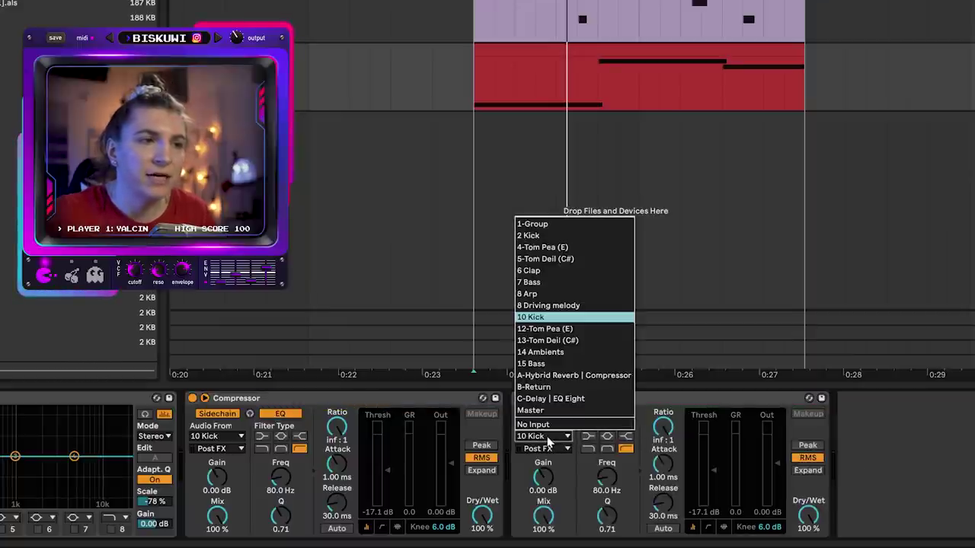
pyautogui.click(544, 328)
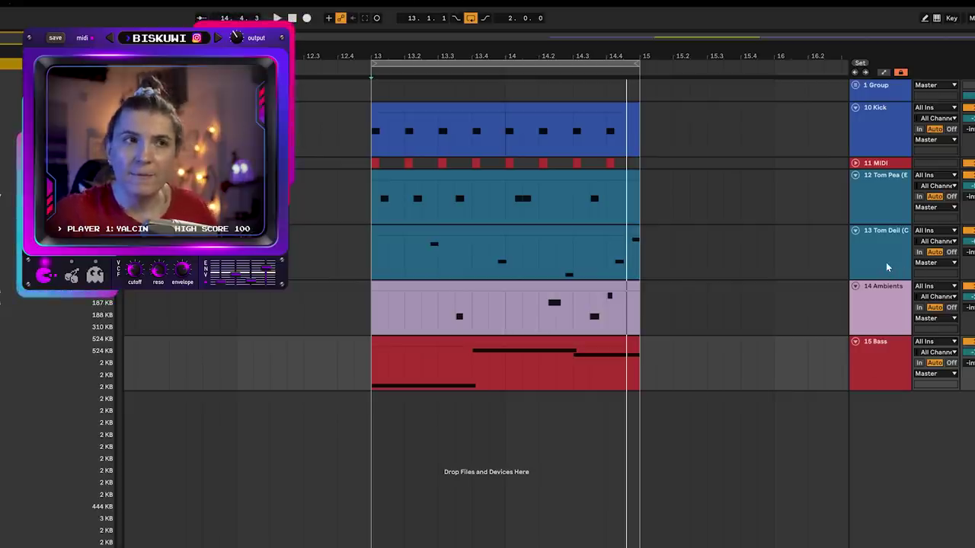
# Select tracks 10 Kick through 15 Bass and group them with Ctrl+G into 10 Group
pyautogui.click(896, 142)
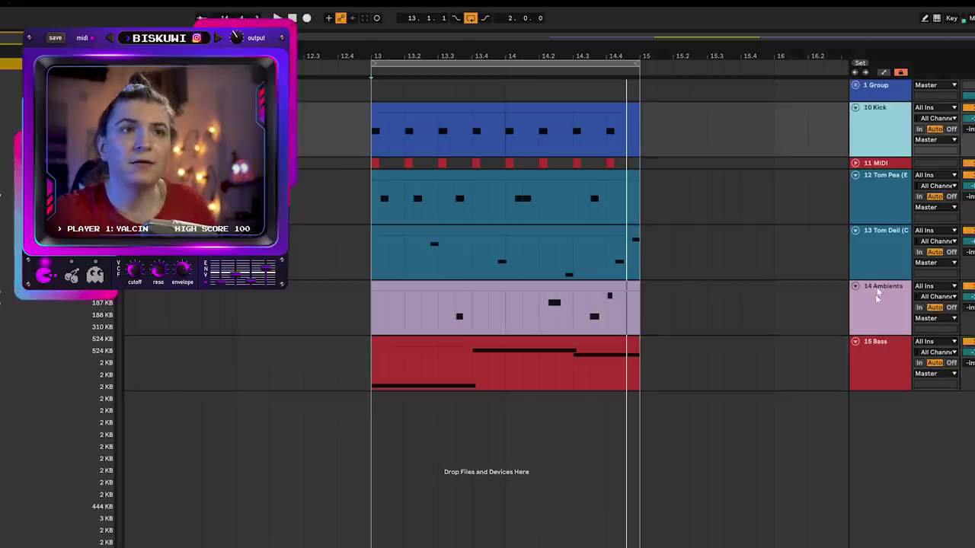
pyautogui.keyDown('shift'); pyautogui.click(876, 370); pyautogui.keyUp('shift')
pyautogui.hotkey('ctrl', 'g')
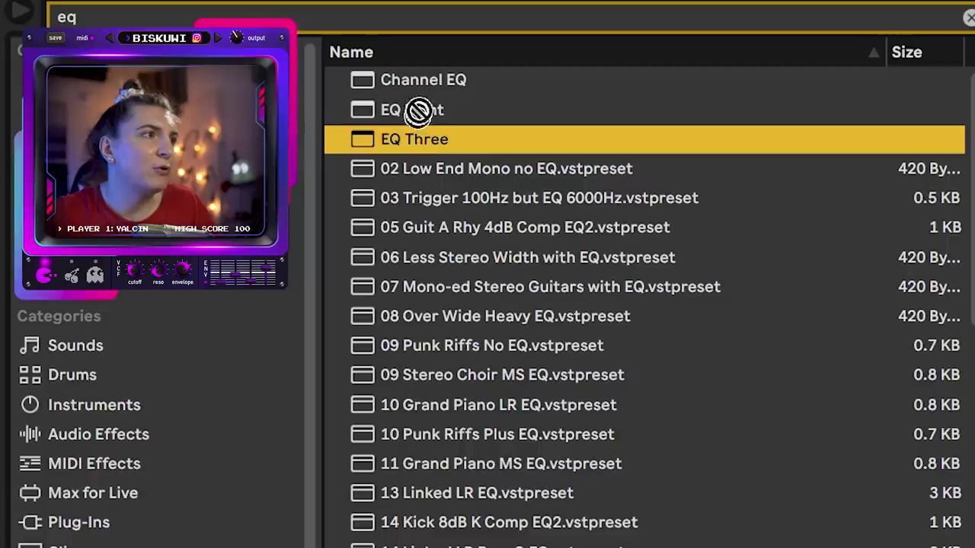
# Load Channel EQ from the 'eq' search results, then list Hybrid Reverb's IR categories
pyautogui.click(423, 86)
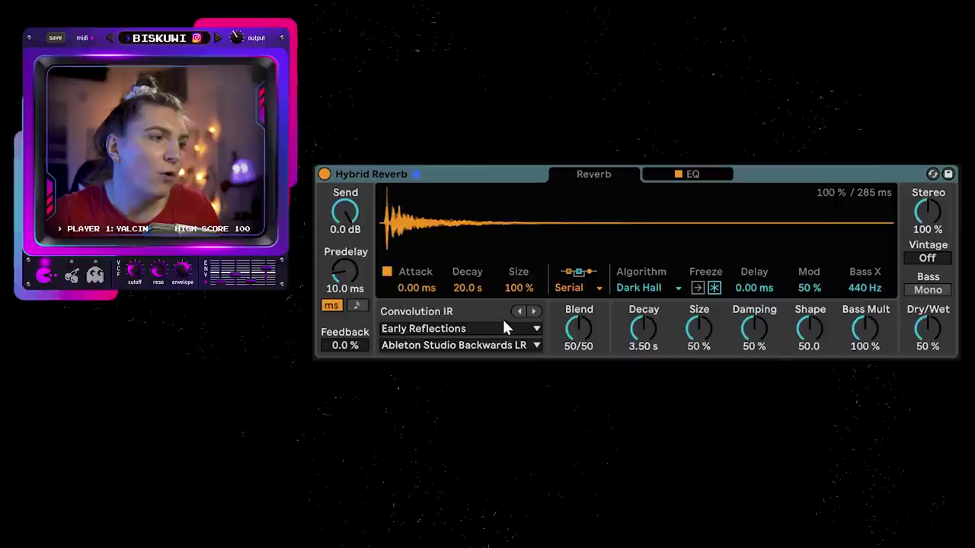
pyautogui.click(504, 322)
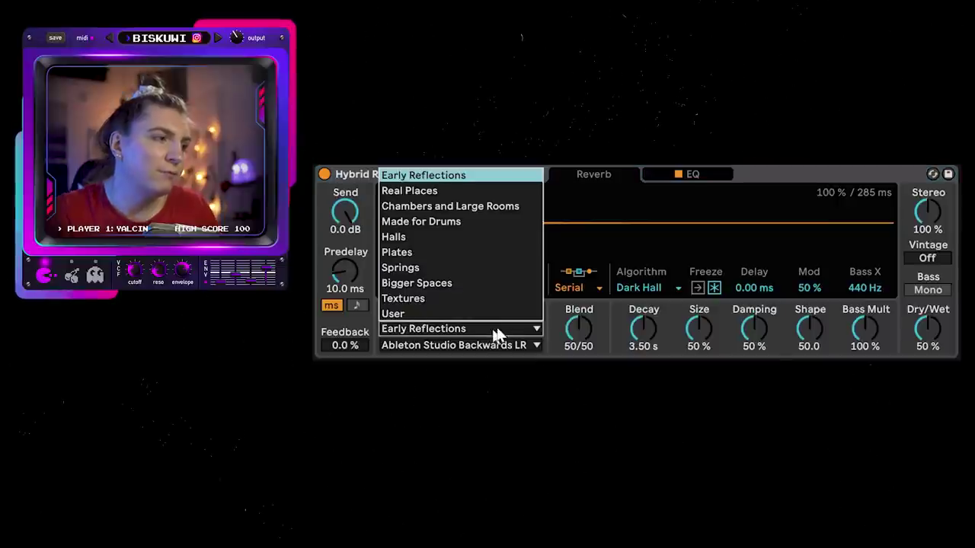
# Load the Berliner Hall LR impulse from Halls into Hybrid Reverb and select the B Echo return
pyautogui.click(450, 237)
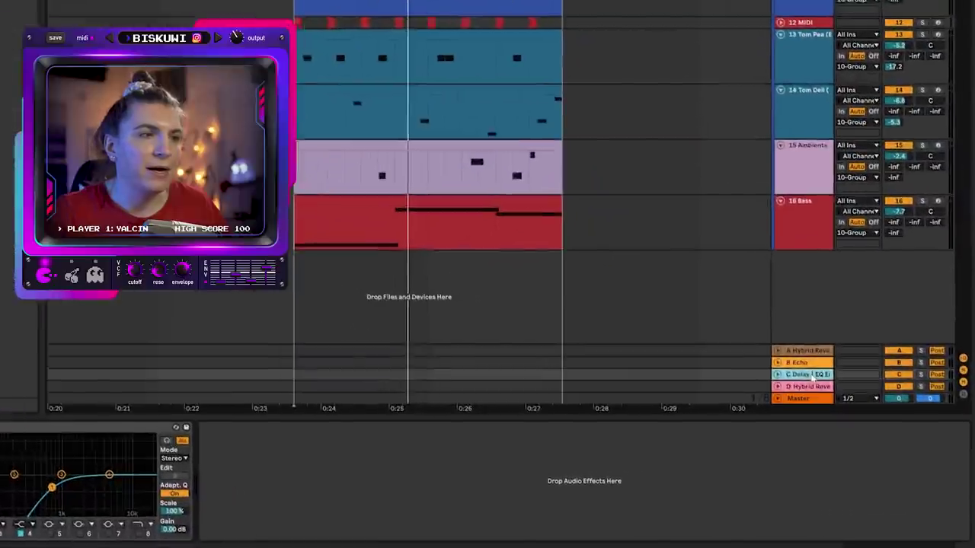
pyautogui.click(802, 358)
# Send Tom Deil into the Echo return and automate a new Utility's Gain with a short bump
pyautogui.moveTo(912, 93); pyautogui.dragTo(912, 84)
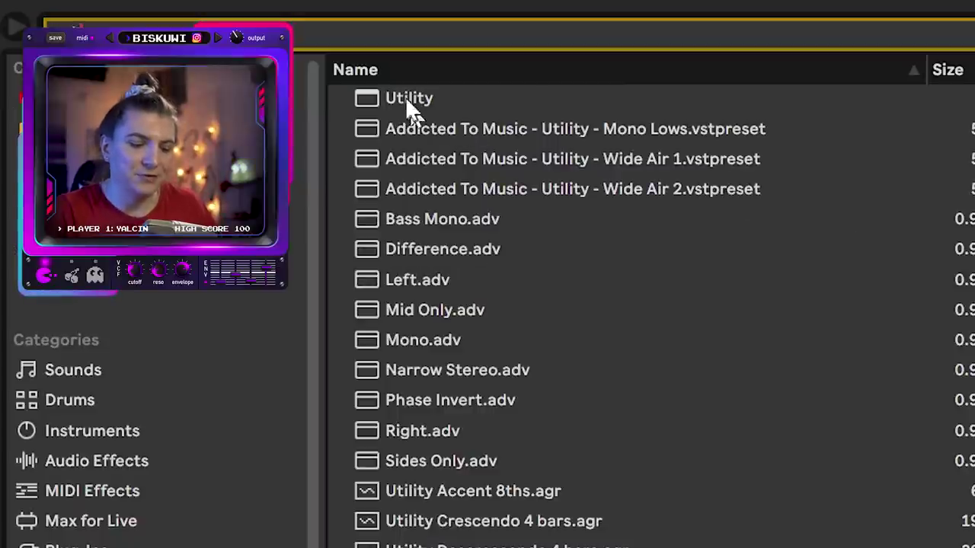
pyautogui.click(409, 100)
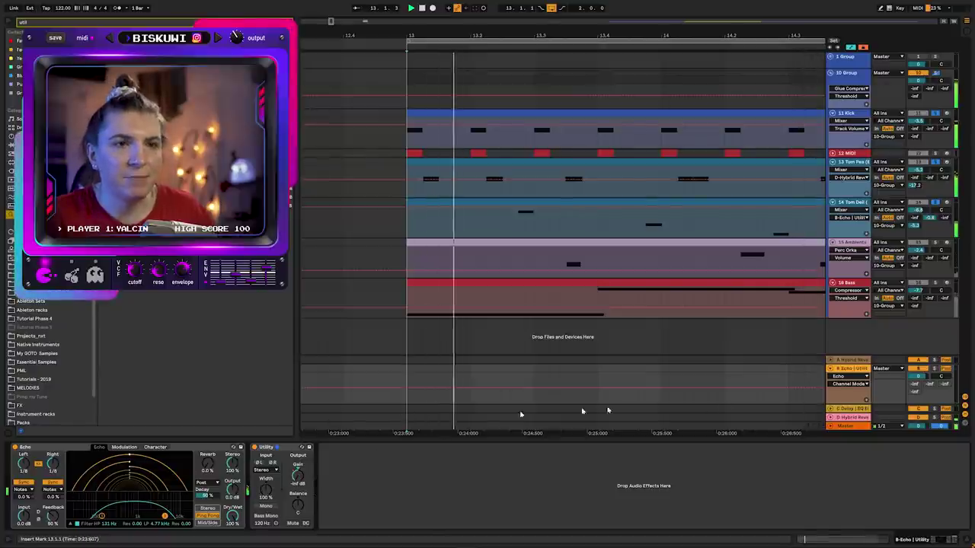
pyautogui.click(299, 474)
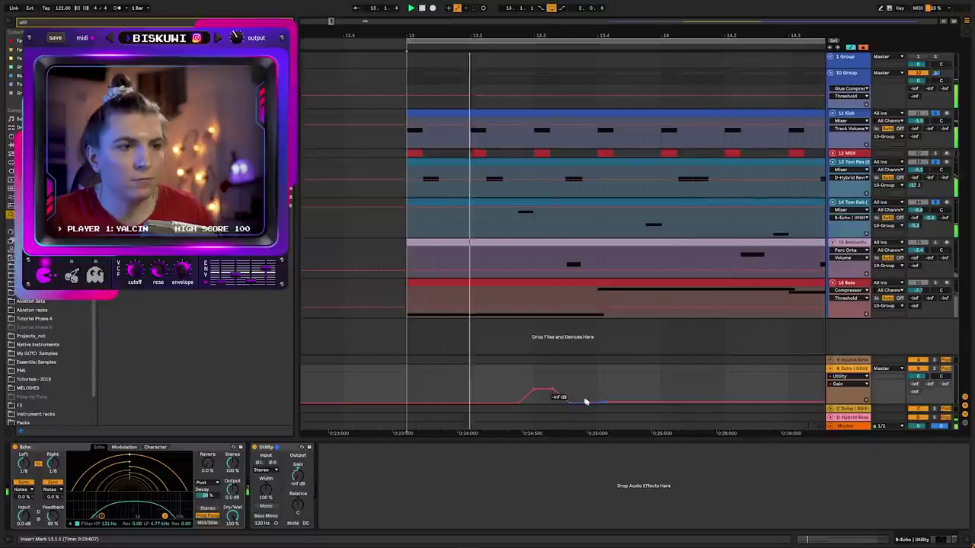
pyautogui.press('-')
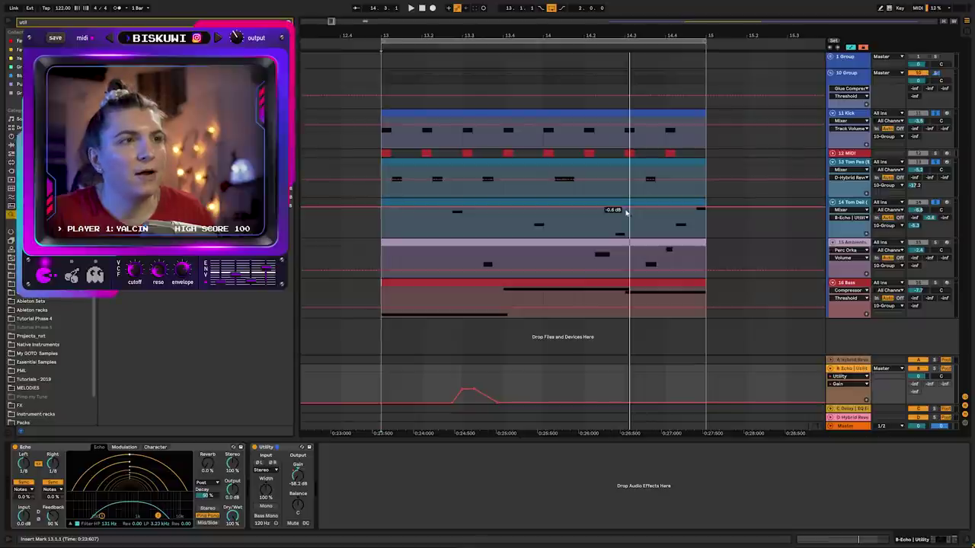
pyautogui.moveTo(609, 402); pyautogui.dragTo(640, 393)
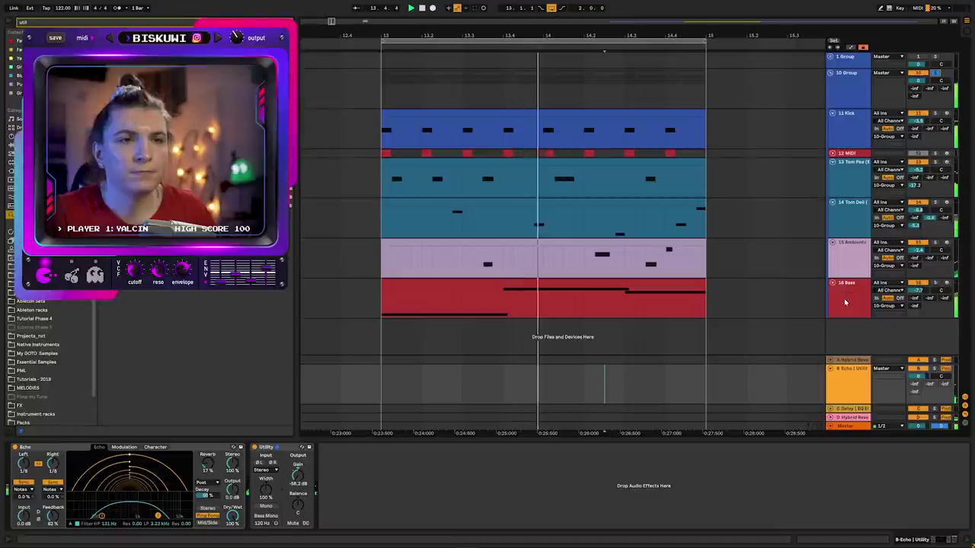
pyautogui.click(844, 300)
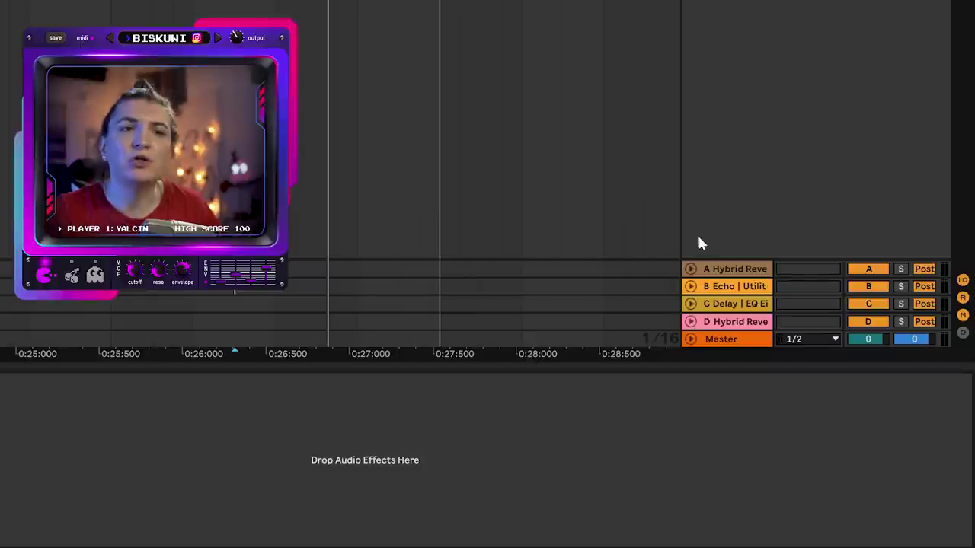
pyautogui.rightClick(703, 236)
# Insert a new E return track and load EQ Eight onto it
pyautogui.click(757, 268)
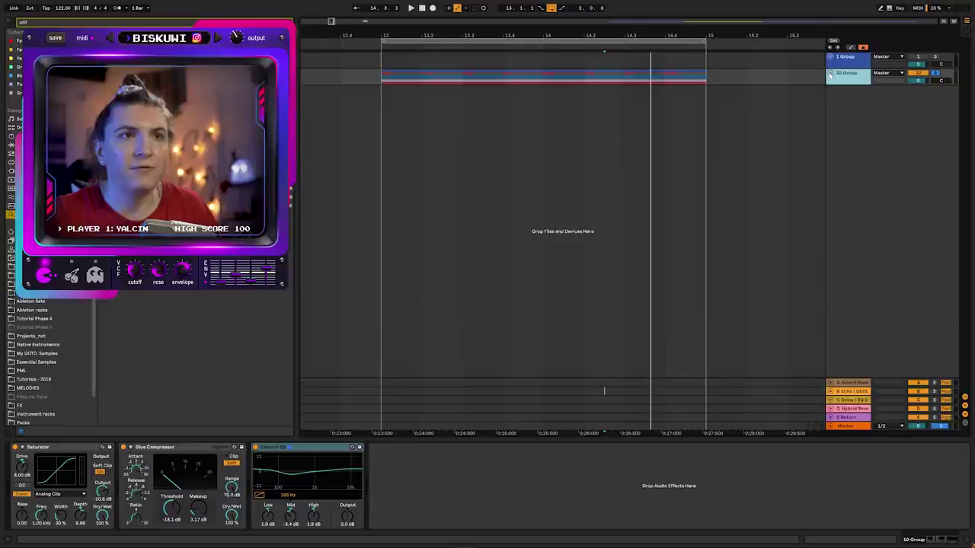
pyautogui.click(830, 72)
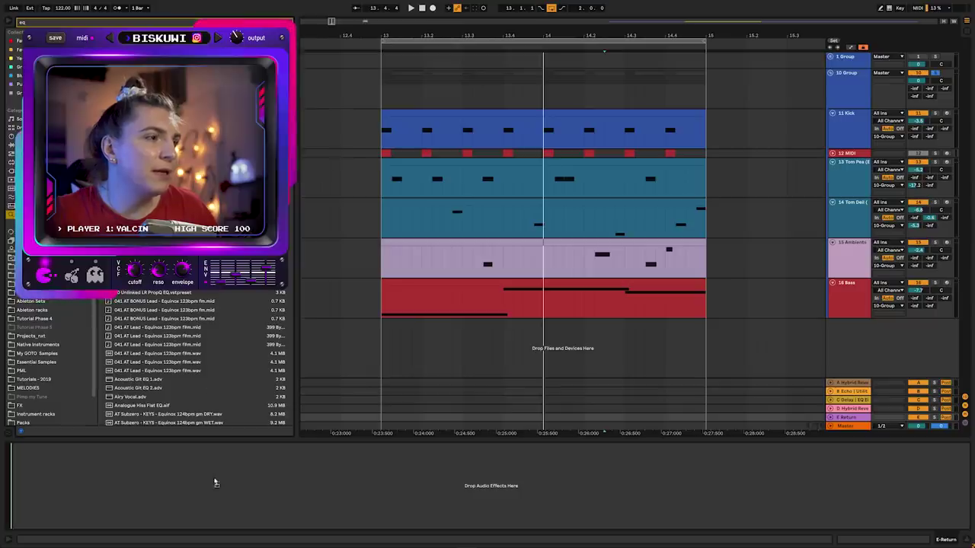
pyautogui.moveTo(215, 482); pyautogui.dragTo(214, 481)
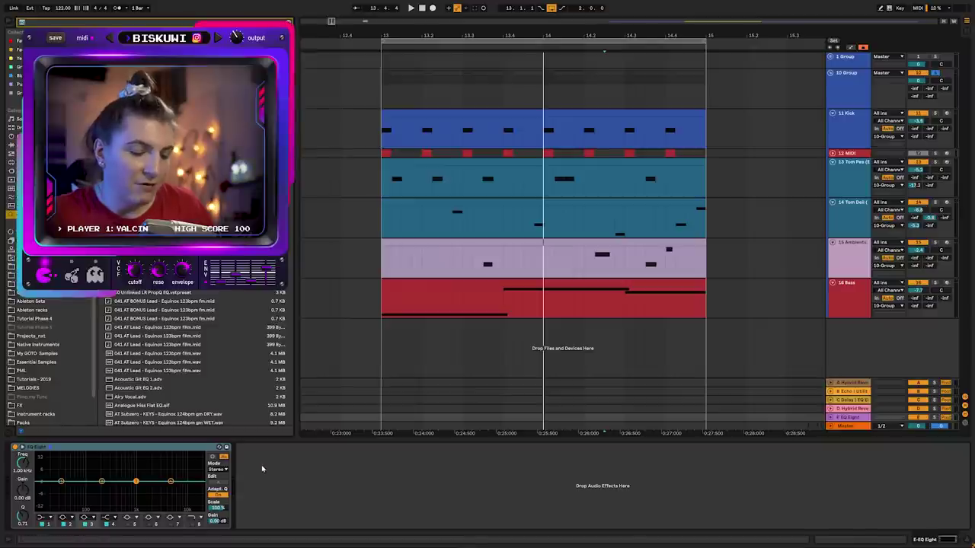
pyautogui.hotkey('ctrl', 'f')
pyautogui.write('o')
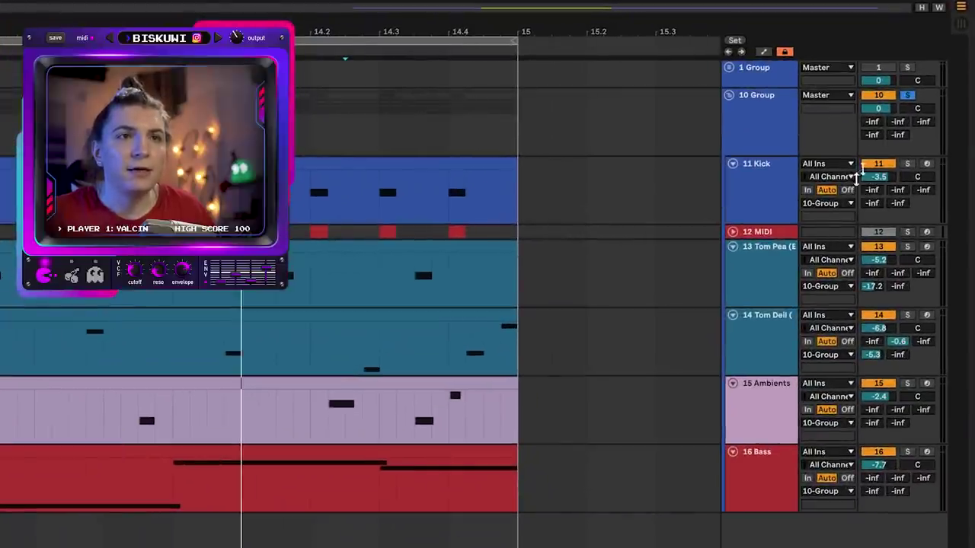
# With 11 Kick, 13 Tom Pea and 14 Tom Deil selected, shape EQ bands around 290 and 580 Hz
pyautogui.click(784, 195)
pyautogui.keyDown('ctrl'); pyautogui.click(775, 275); pyautogui.keyUp('ctrl')
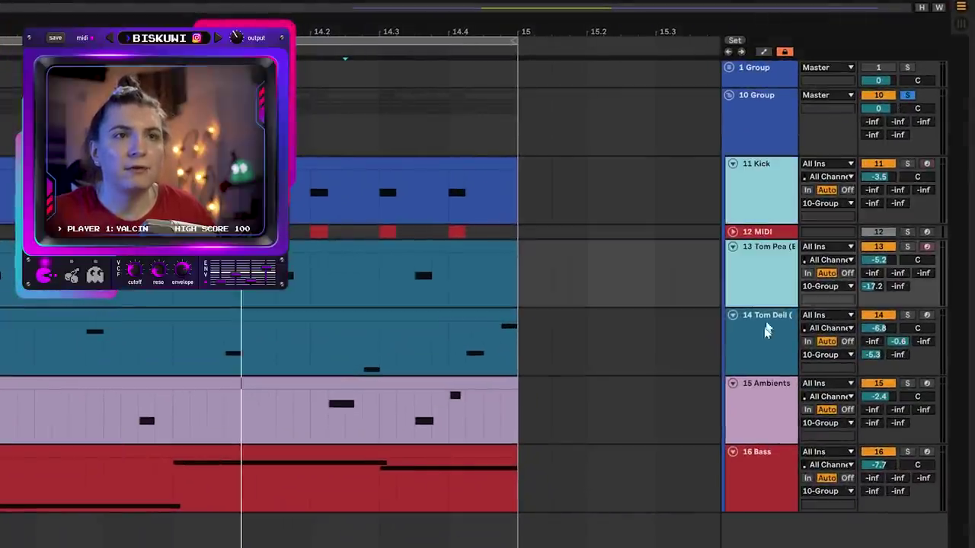
pyautogui.keyDown('ctrl'); pyautogui.click(771, 332); pyautogui.keyUp('ctrl')
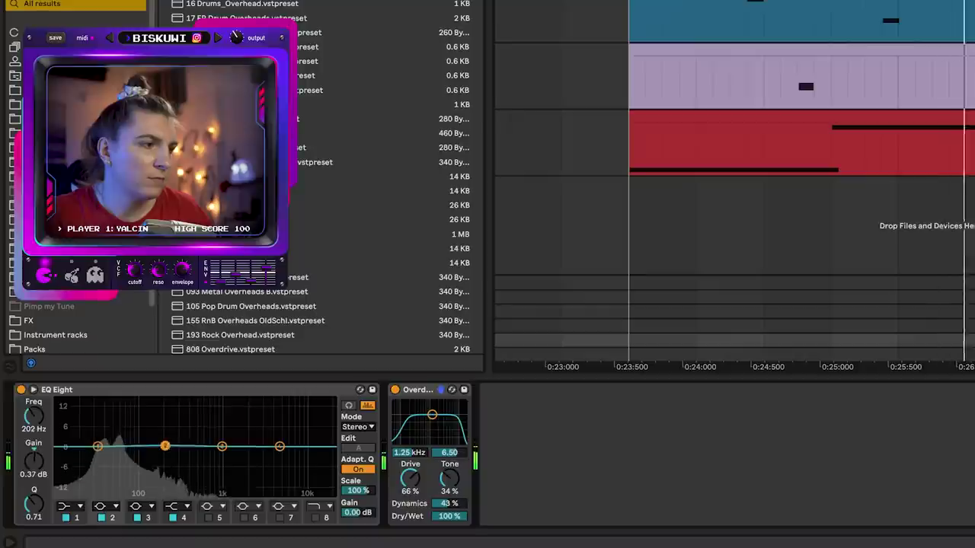
pyautogui.moveTo(164, 446); pyautogui.dragTo(216, 439)
pyautogui.moveTo(98, 446); pyautogui.dragTo(168, 457)
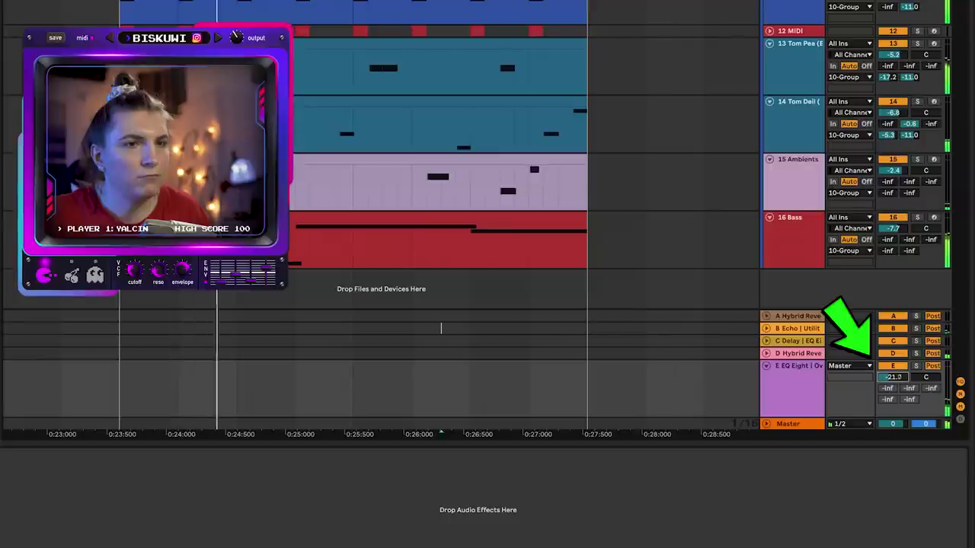
pyautogui.click(894, 366)
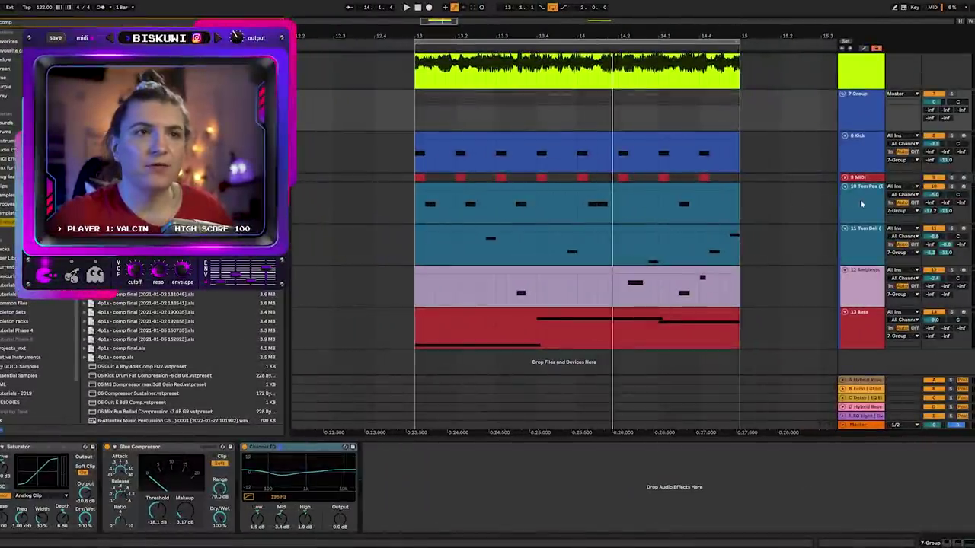
# Display 10 Tom Pea's Simpler, EQ Eight and Compressor, and frame bars 13–15
pyautogui.click(861, 203)
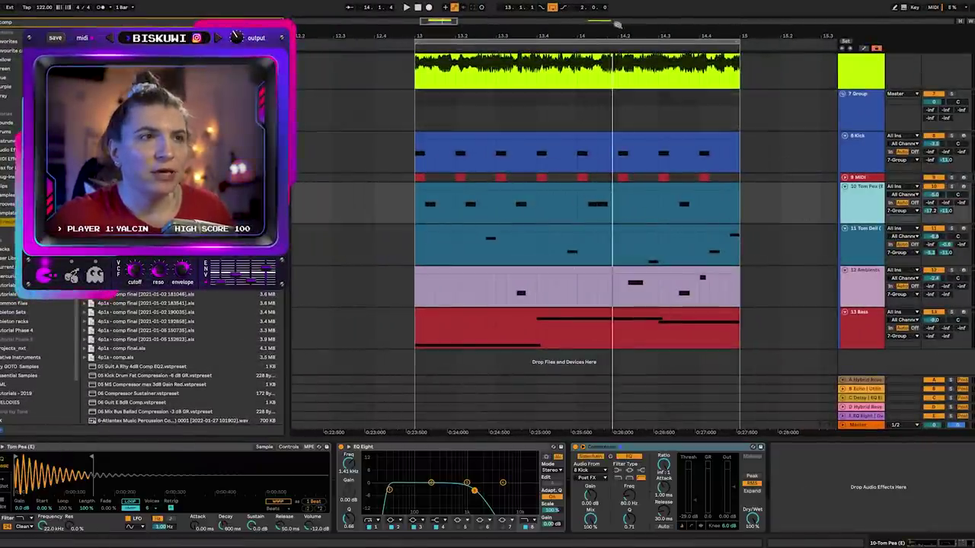
pyautogui.moveTo(617, 25); pyautogui.dragTo(590, 212)
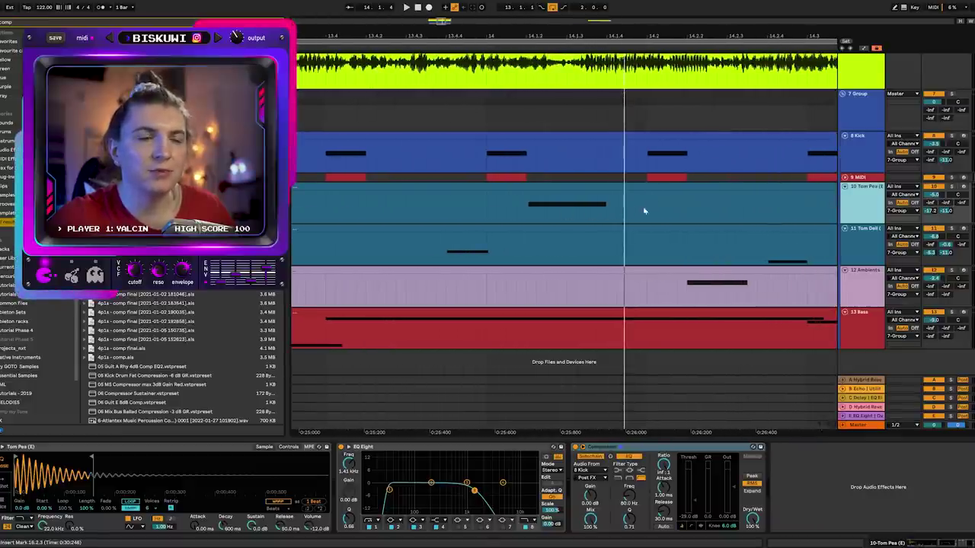
pyautogui.press('z')
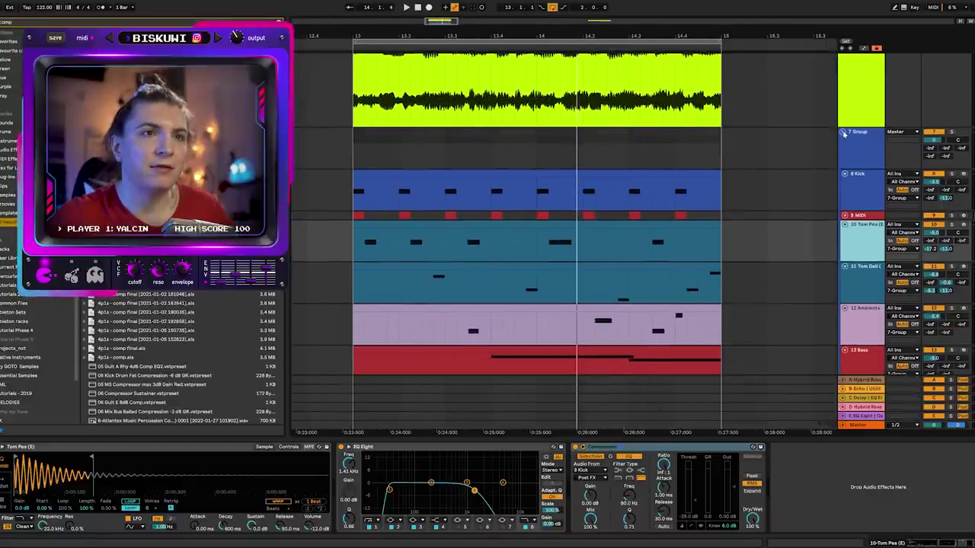